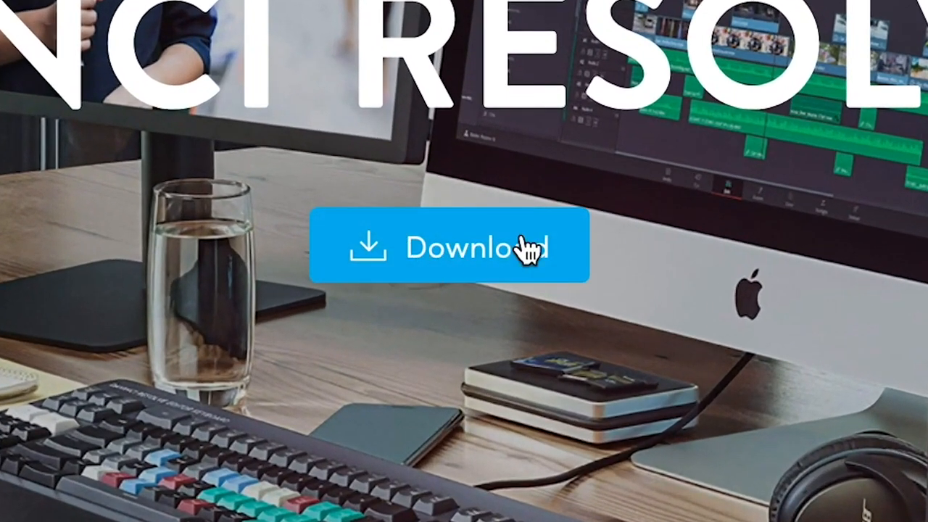
- Choose the free DaVinci Resolve 16 download for Mac to reach the registration form
{"action": "left_click", "coordinate": [489, 269]}
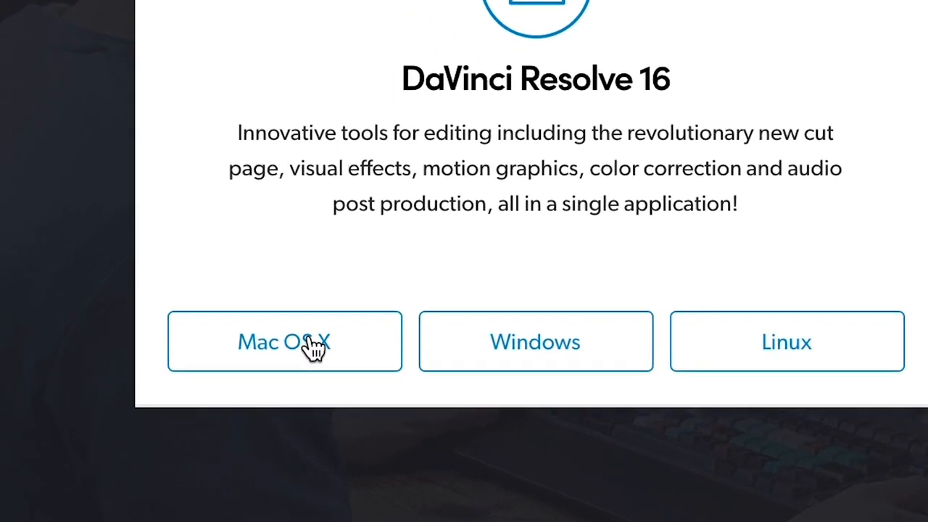
{"action": "left_click", "coordinate": [313, 346]}
{"action": "left_click", "coordinate": [611, 209]}
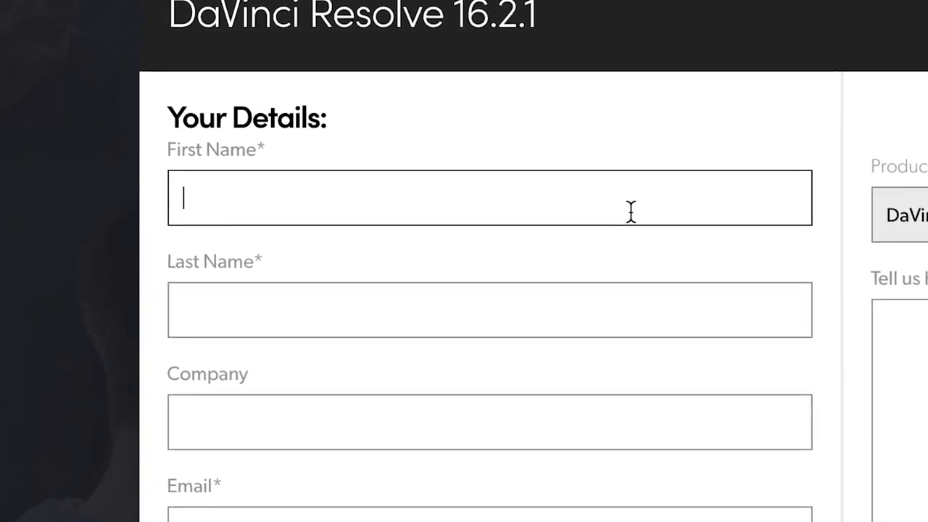
- Enter the first and last name, company, e-mail address and phone number in Your Details
{"action": "type", "text": "nah"}
{"action": "left_click", "coordinate": [607, 298]}
{"action": "type", "text": "n"}
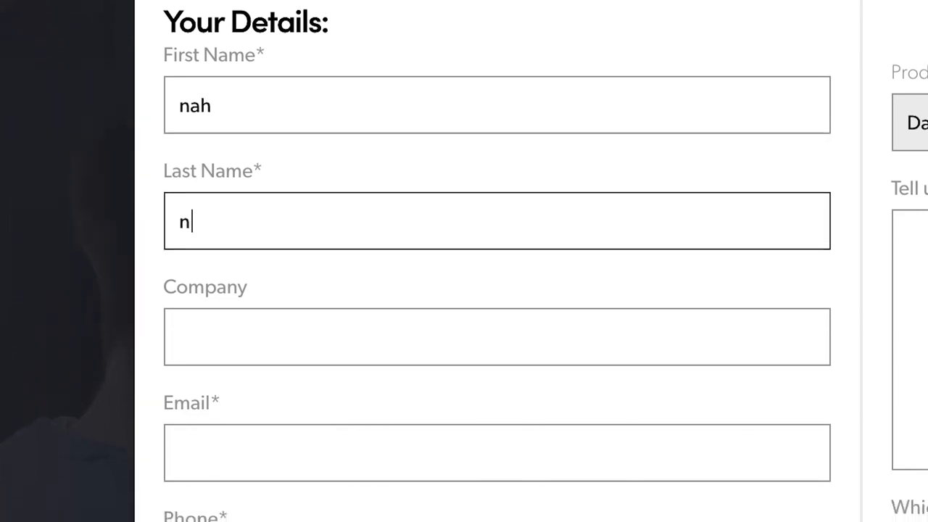
{"action": "type", "text": "ah"}
{"action": "left_click", "coordinate": [534, 337]}
{"action": "type", "text": "nah"}
{"action": "left_click", "coordinate": [500, 443]}
{"action": "type", "text": "nah@gmail.com"}
{"action": "left_click", "coordinate": [556, 507]}
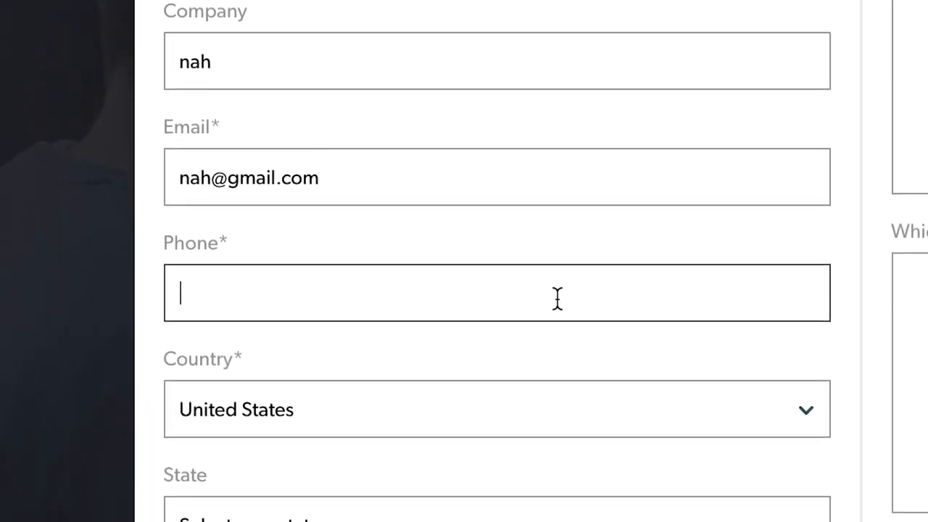
{"action": "type", "text": "9999999999"}
- Select Massachusetts as the state and fill in the city
{"action": "left_click", "coordinate": [587, 513]}
{"action": "scroll", "coordinate": [587, 395], "scroll_direction": "down", "scroll_amount": 5}
{"action": "left_click", "coordinate": [508, 395]}
{"action": "left_click", "coordinate": [296, 425]}
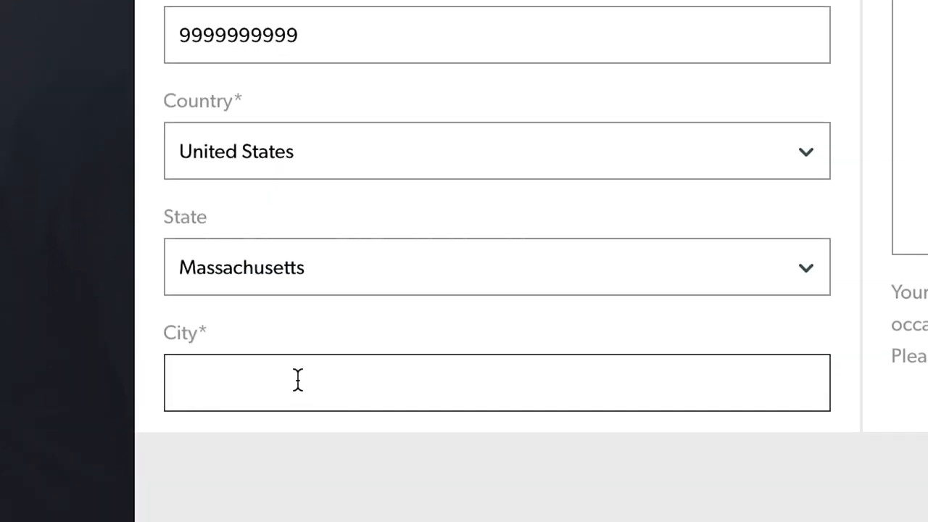
{"action": "type", "text": "nah"}
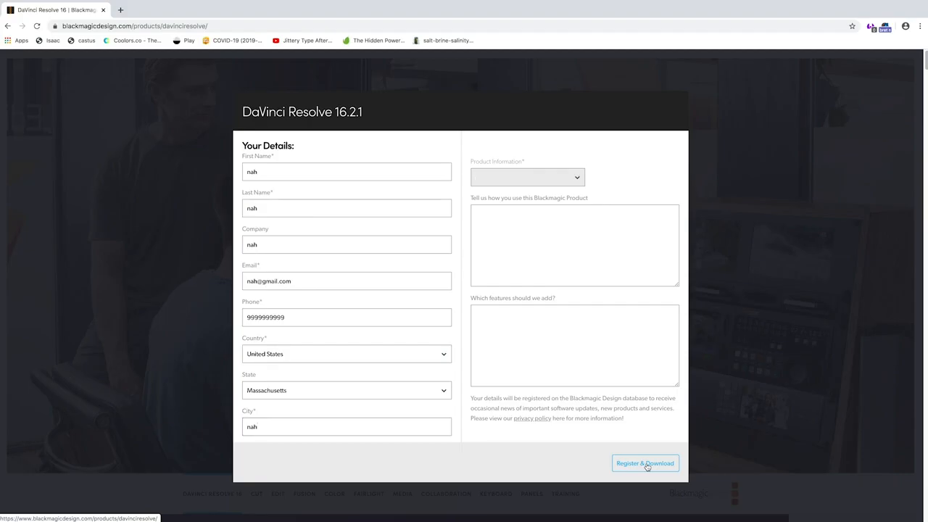
- Register, save DaVinci_Resolve_16.2.1_Mac.zip to the Desktop, and unzip it
{"action": "left_click", "coordinate": [647, 465]}
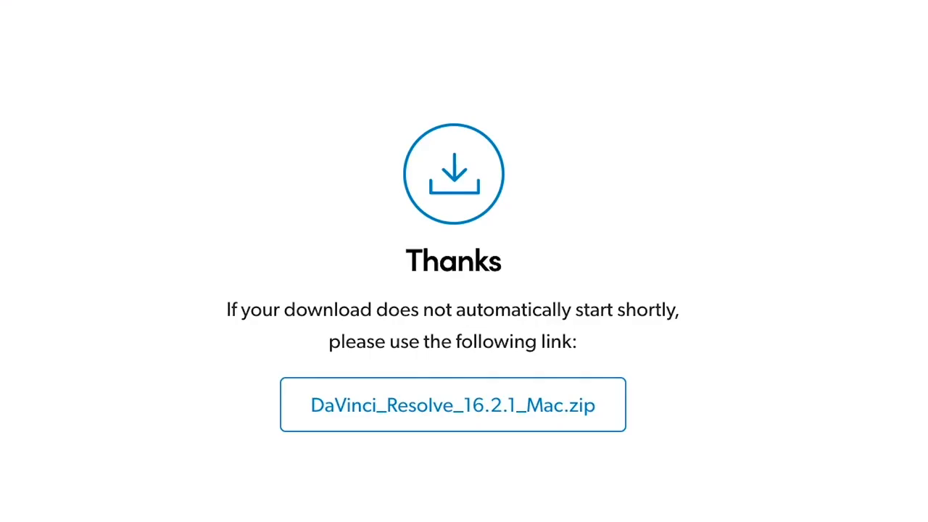
{"action": "left_click", "coordinate": [489, 398]}
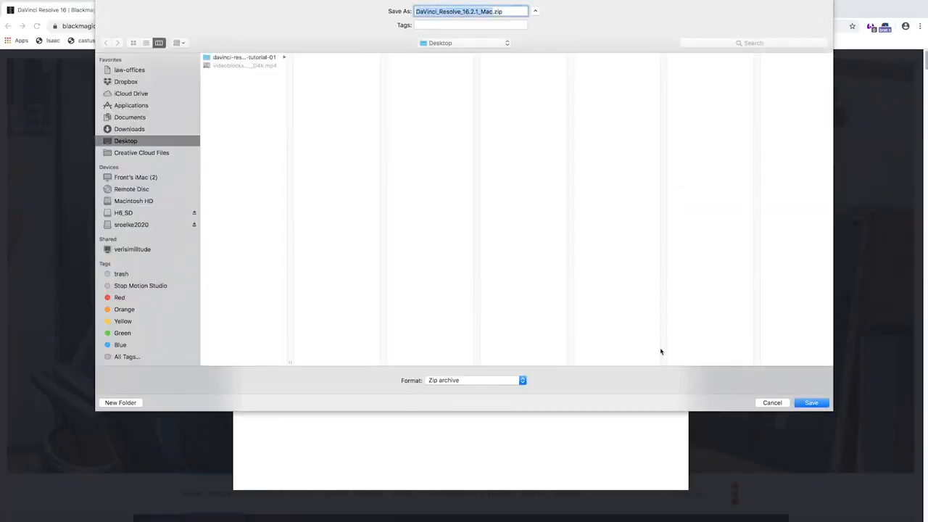
{"action": "left_click", "coordinate": [808, 402]}
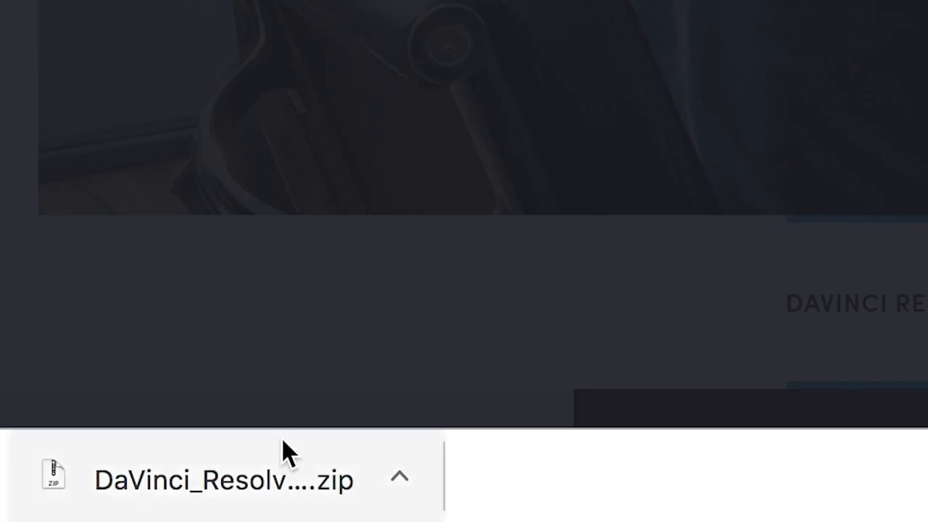
{"action": "left_click", "coordinate": [269, 500]}
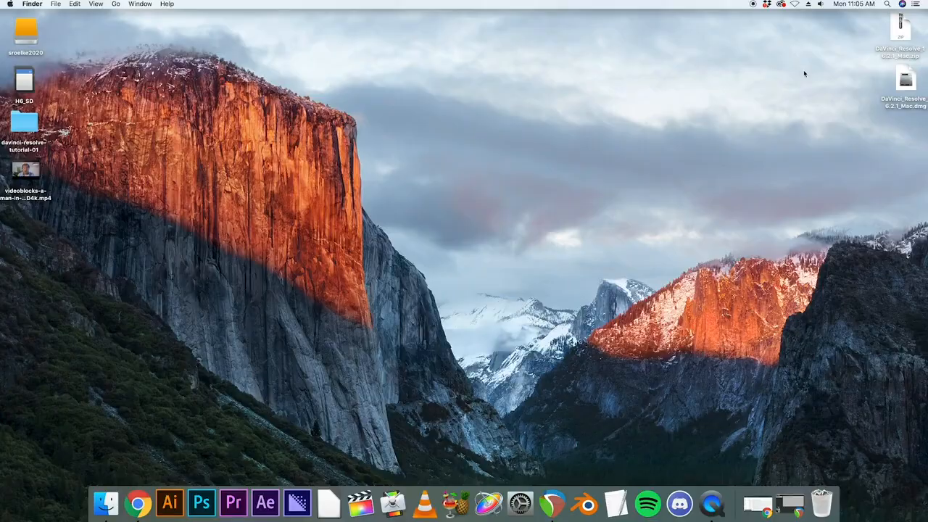
- Mount DaVinci_Resolve_16.2.1_Mac.dmg and launch the Install Resolve 16.2.1.pkg installer
{"action": "left_click", "coordinate": [905, 84]}
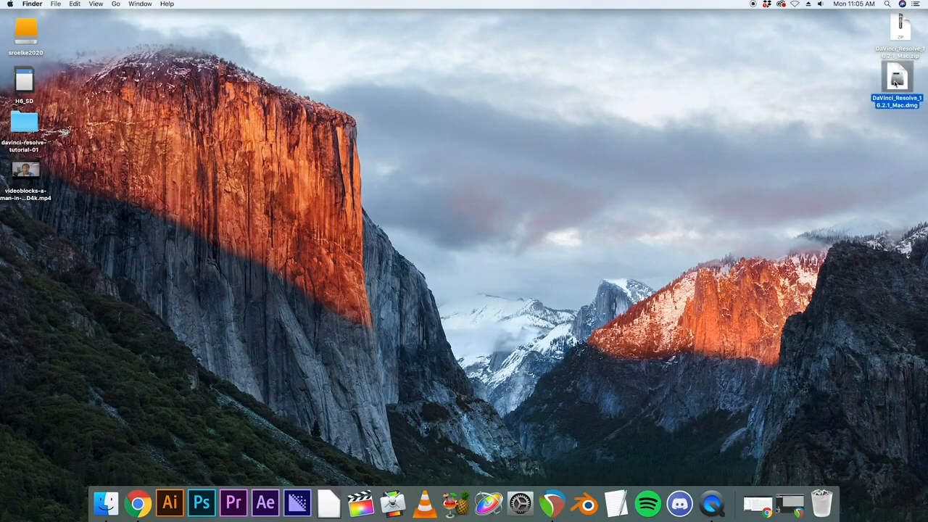
{"action": "double_click", "coordinate": [895, 83]}
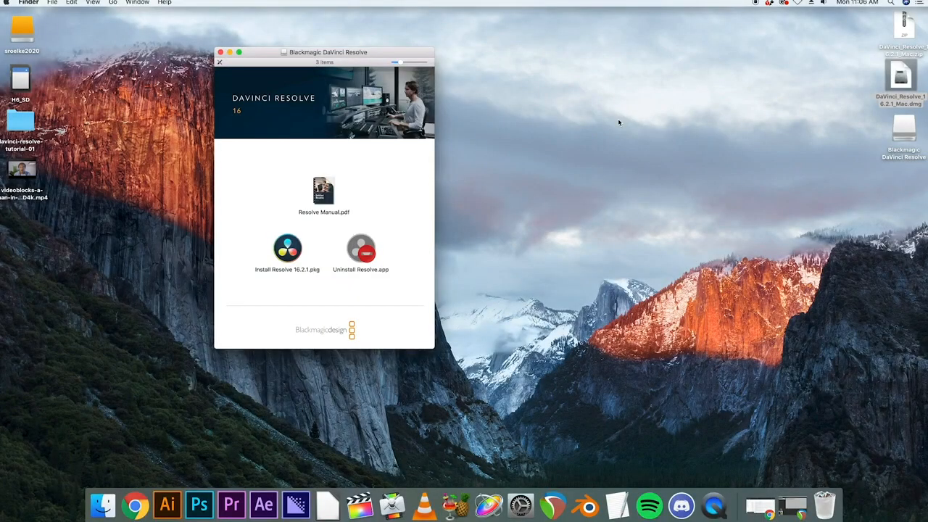
{"action": "double_click", "coordinate": [287, 250]}
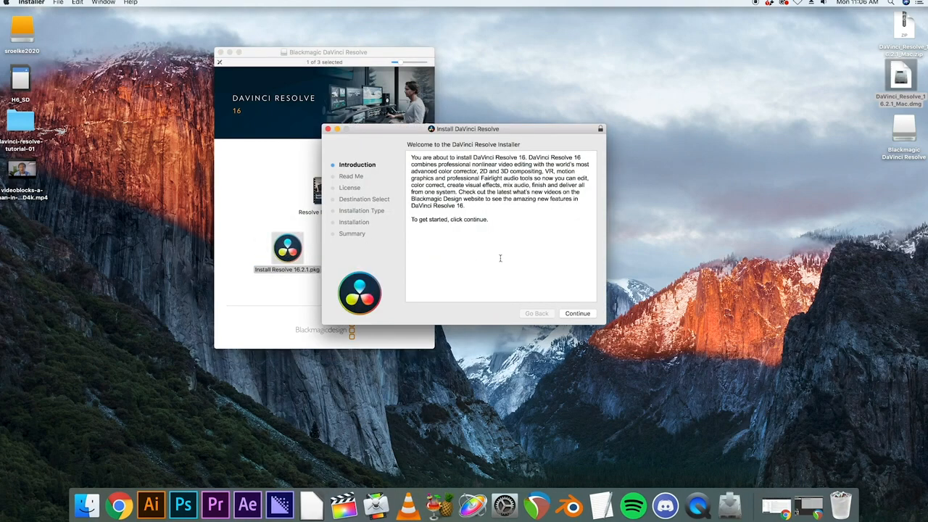
- Agree to the license and install DaVinci Resolve, authorizing with the admin password
{"action": "left_click", "coordinate": [581, 316]}
{"action": "left_click", "coordinate": [582, 314]}
{"action": "left_click", "coordinate": [583, 315]}
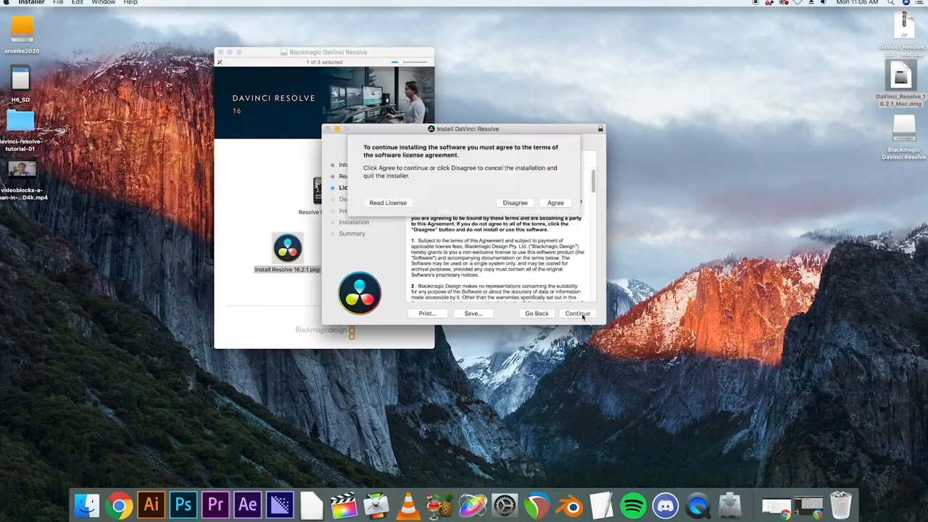
{"action": "left_click", "coordinate": [555, 203]}
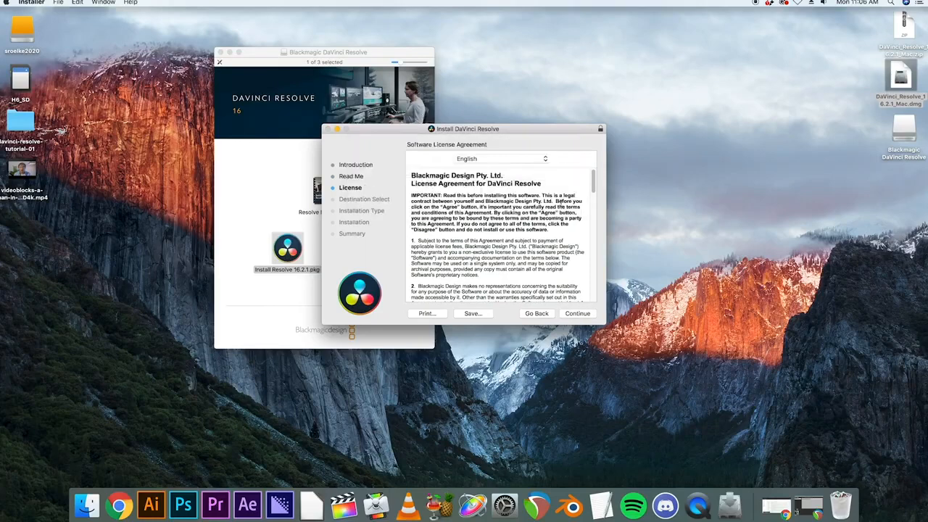
{"action": "left_click", "coordinate": [577, 313]}
{"action": "left_click", "coordinate": [579, 313]}
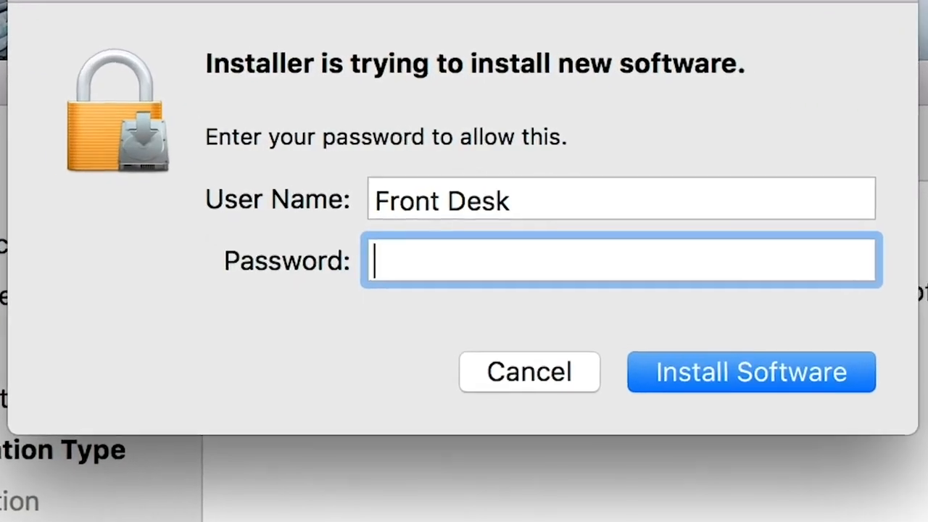
{"action": "type", "text": "•••••••••"}
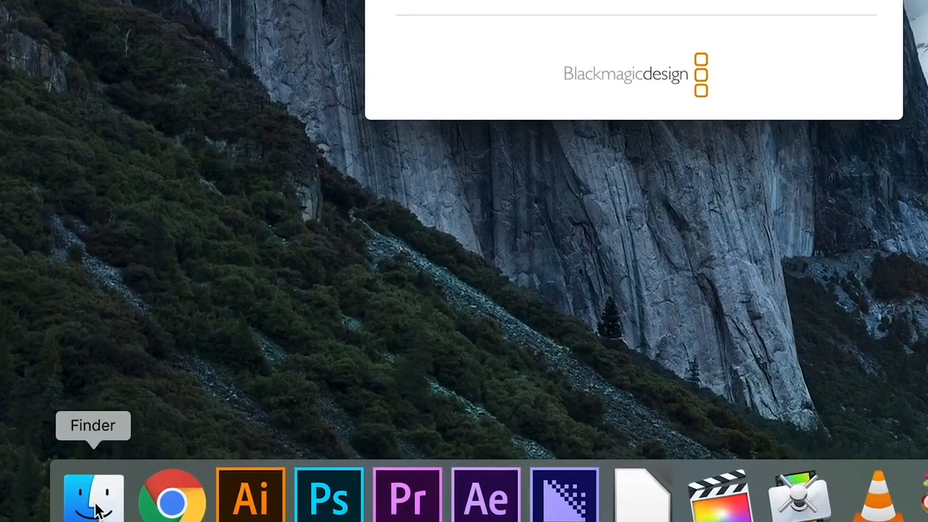
- Launch DaVinci Resolve.app from its folder in Applications via a new Finder window
{"action": "right_click", "coordinate": [95, 505]}
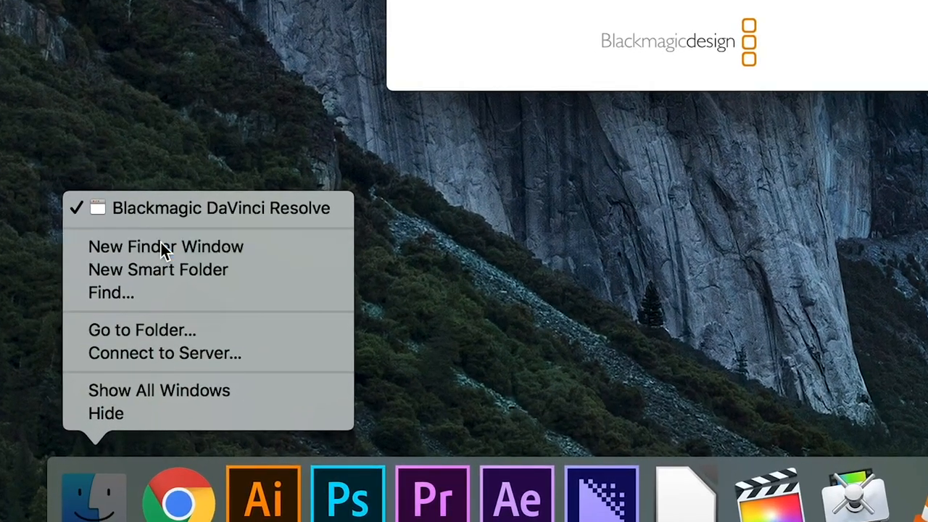
{"action": "left_click", "coordinate": [159, 250]}
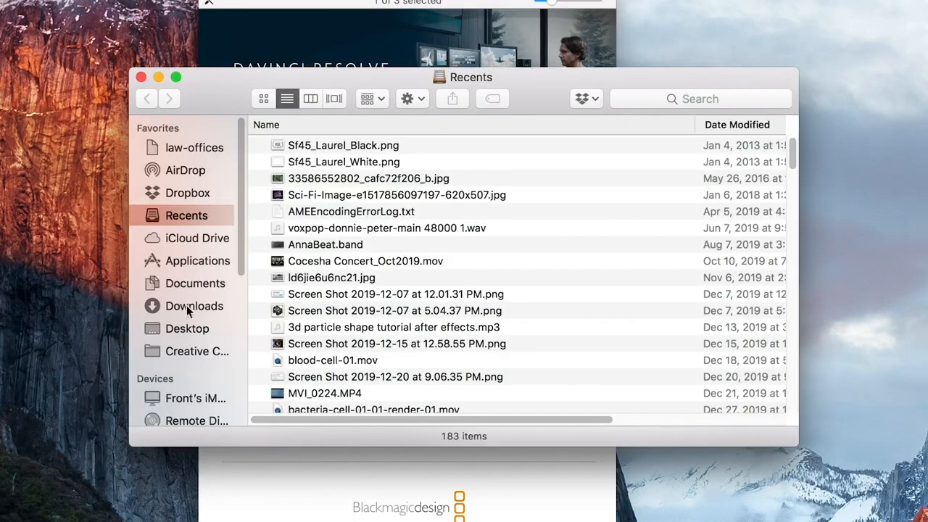
{"action": "left_click", "coordinate": [200, 260]}
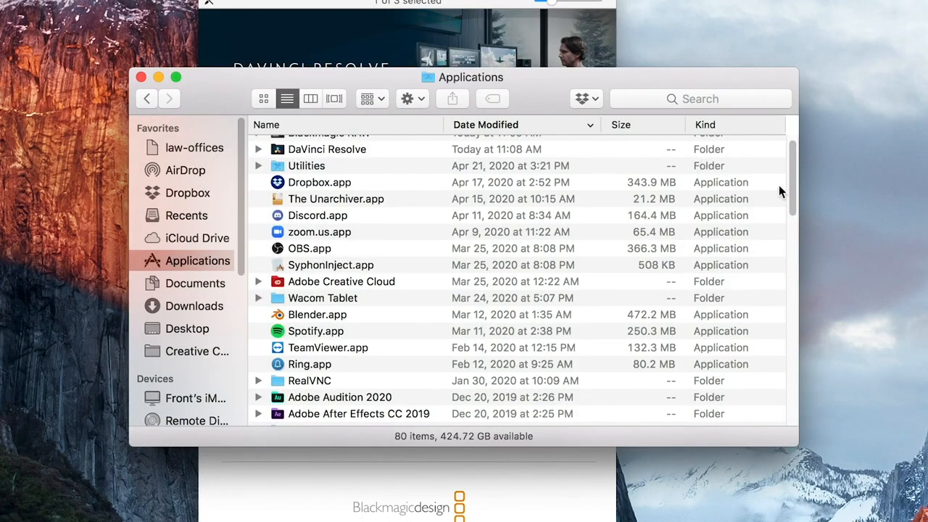
{"action": "scroll", "coordinate": [791, 162], "scroll_direction": "up", "scroll_amount": 1}
{"action": "double_click", "coordinate": [349, 161]}
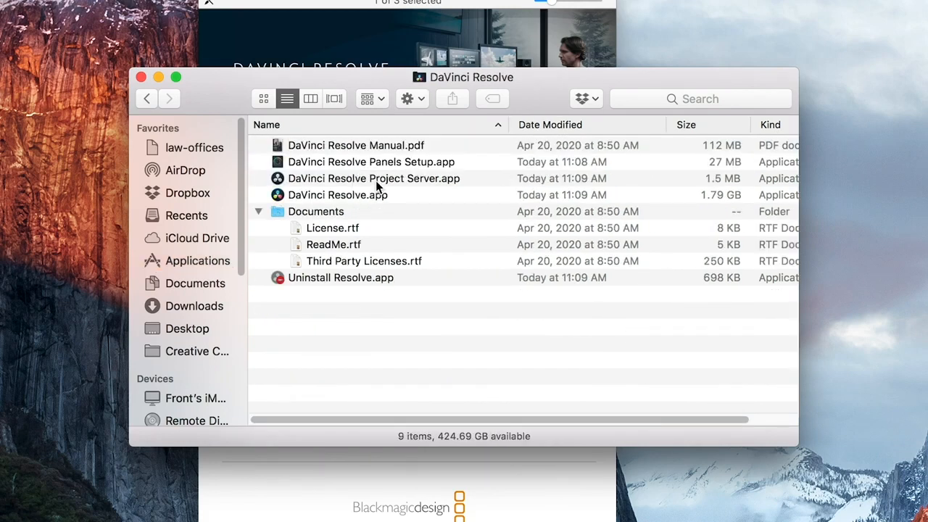
{"action": "double_click", "coordinate": [379, 195]}
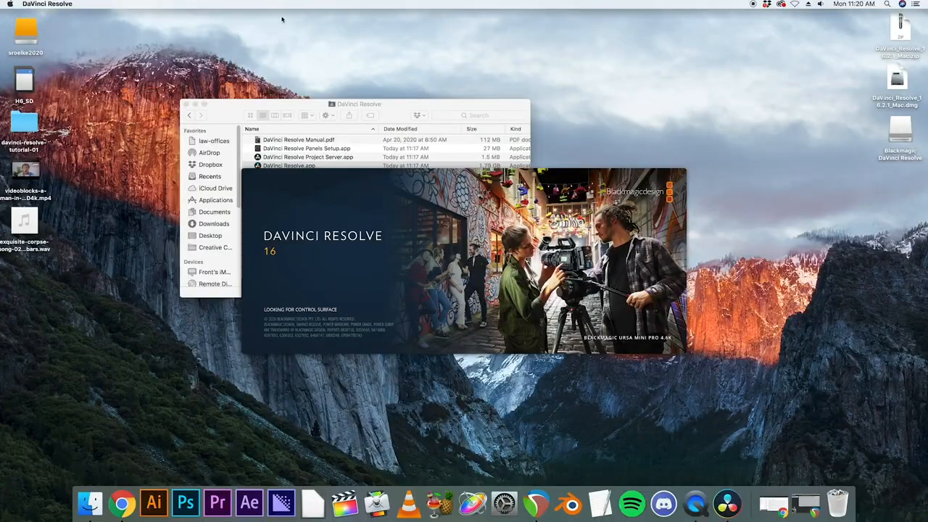
- In a new Chrome tab, start a search for 'davinci resolve dele'
{"action": "left_click", "coordinate": [122, 503]}
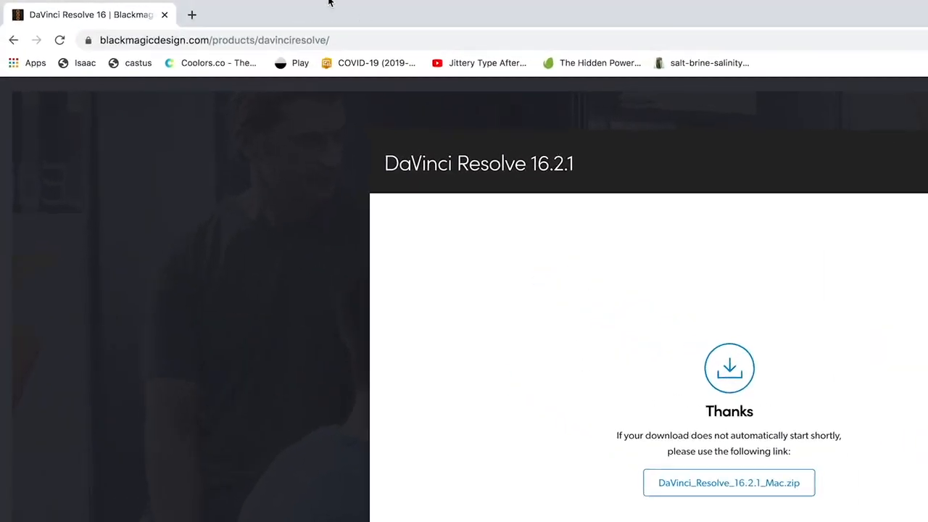
{"action": "left_click", "coordinate": [235, 16]}
{"action": "type", "text": "davinci res"}
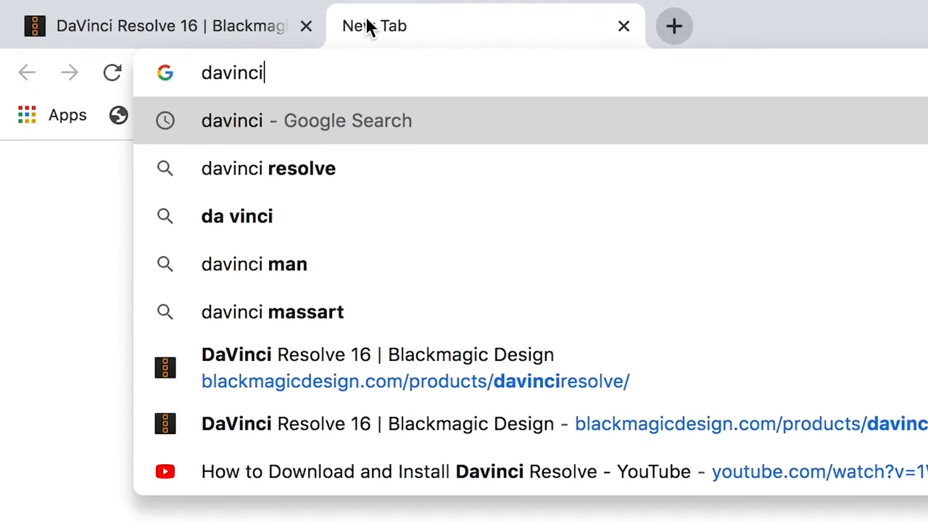
{"action": "type", "text": "olve dele"}
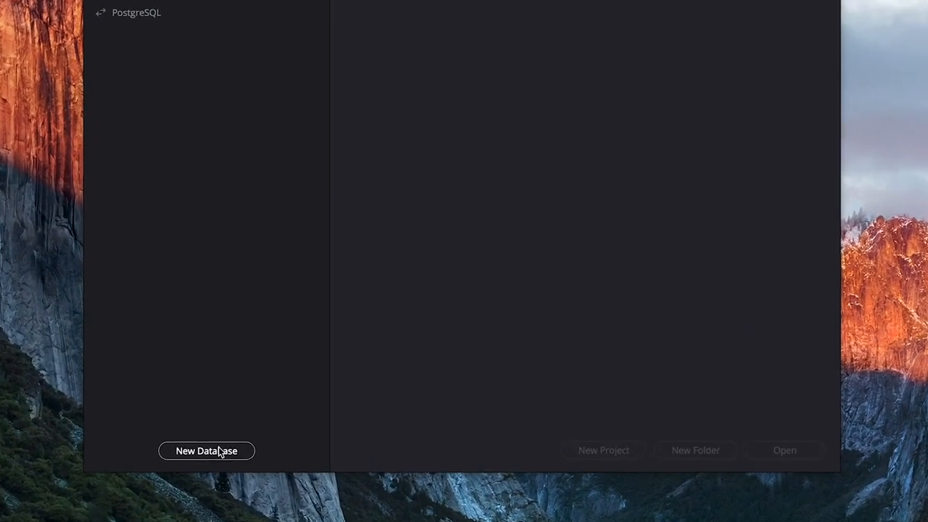
- Start a new Disk database in Create mode and name it 'davinciresolve0'
{"action": "left_click", "coordinate": [218, 451]}
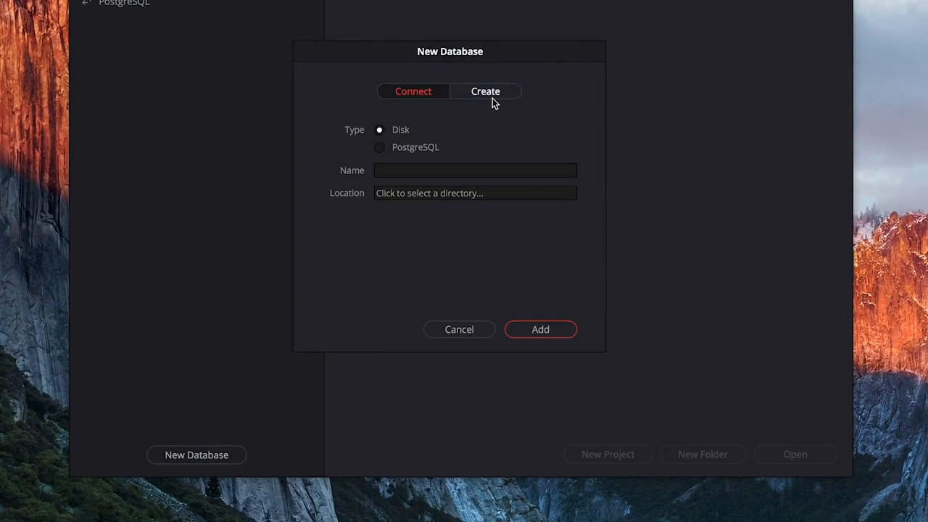
{"action": "left_click", "coordinate": [490, 98]}
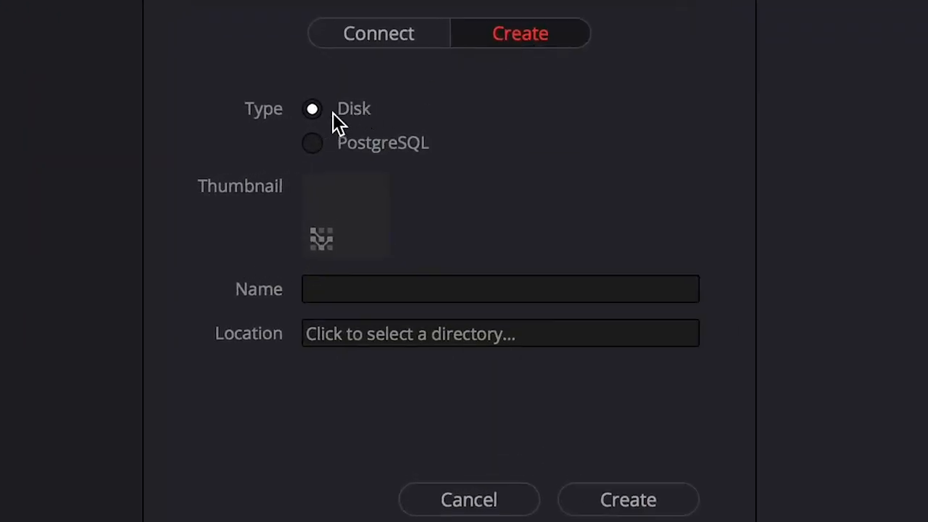
{"action": "left_click", "coordinate": [414, 281]}
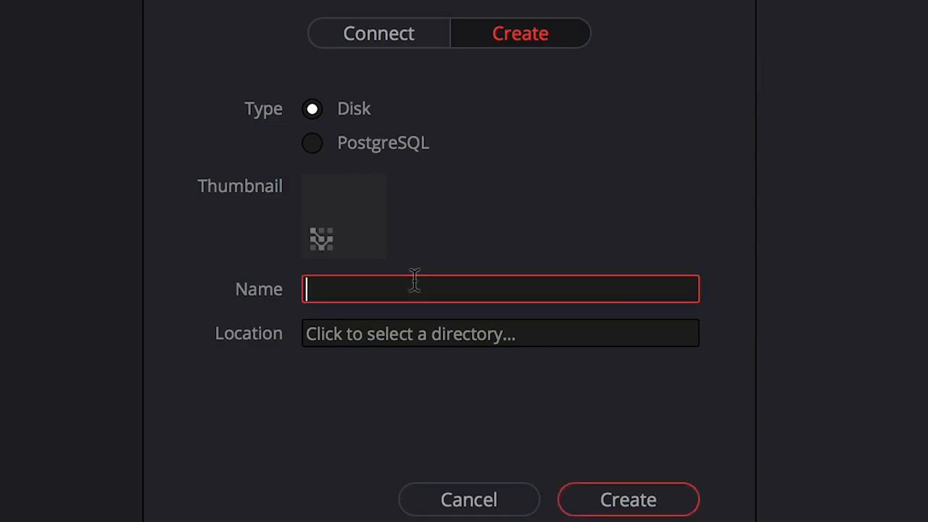
{"action": "type", "text": "davinciresolve01"}
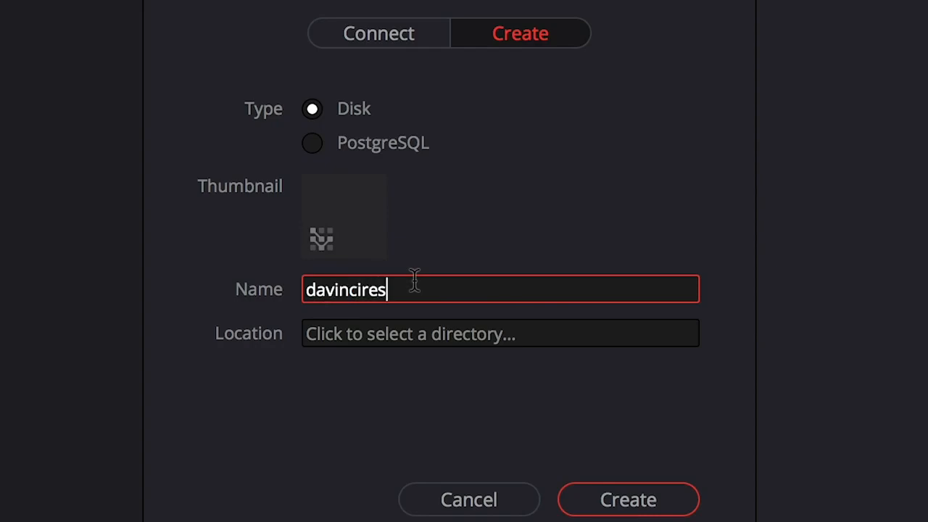
{"action": "key", "text": "BackSpace"}
{"action": "key", "text": "BackSpace"}
- Make a new davinciresolve folder in Documents and set it as the database location
{"action": "left_click", "coordinate": [551, 335]}
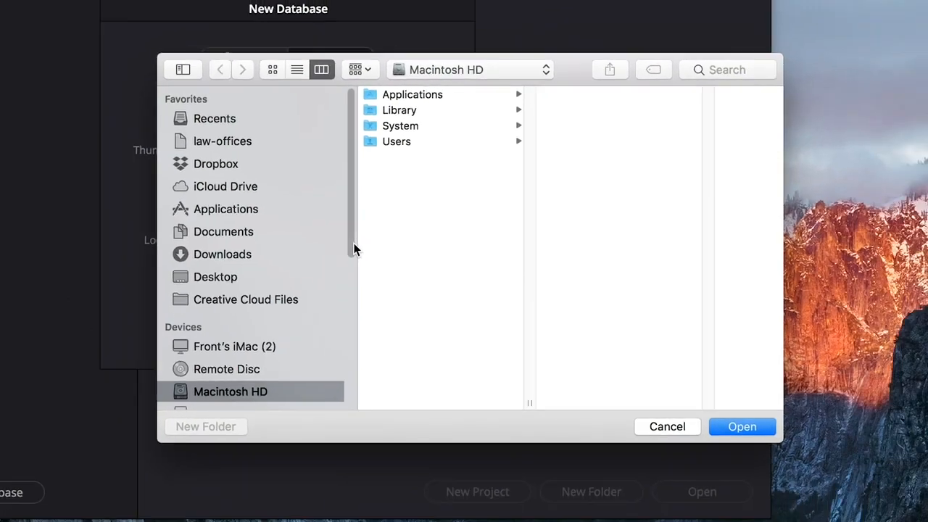
{"action": "left_click", "coordinate": [216, 234]}
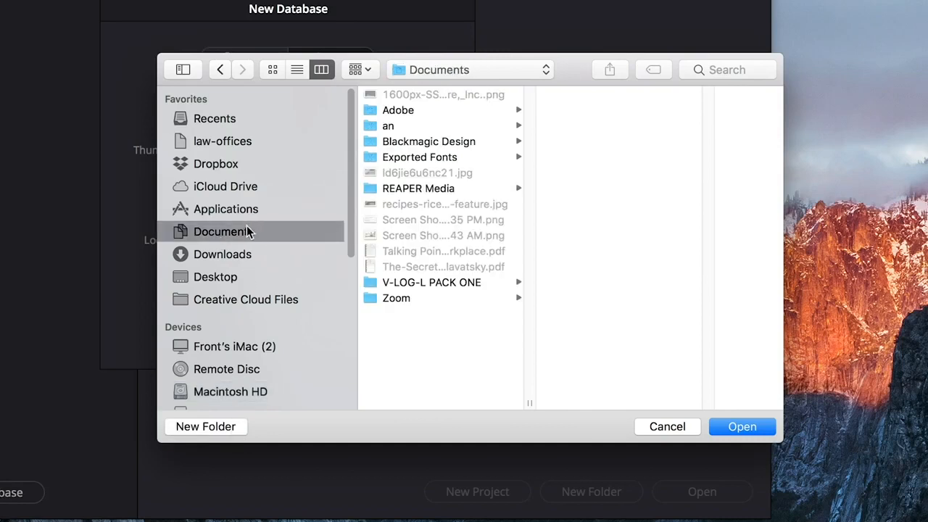
{"action": "left_click", "coordinate": [207, 426]}
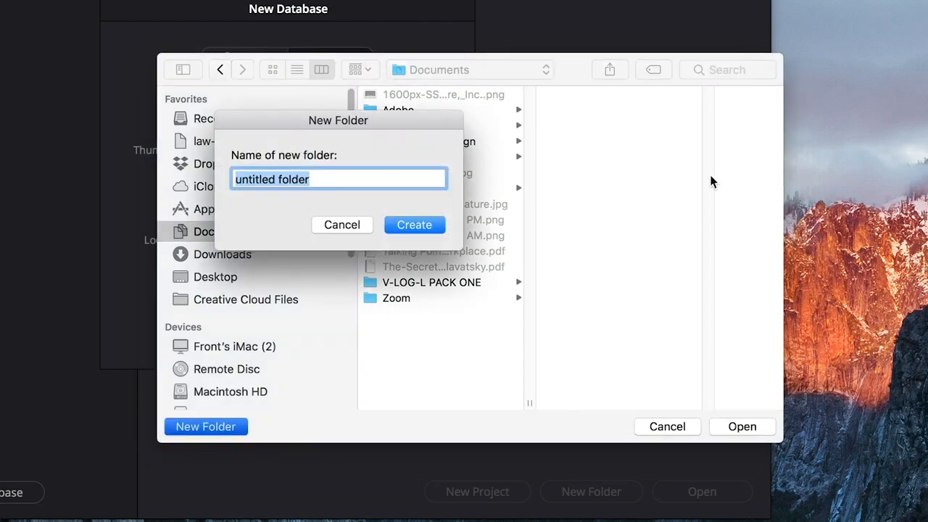
{"action": "type", "text": "davinci"}
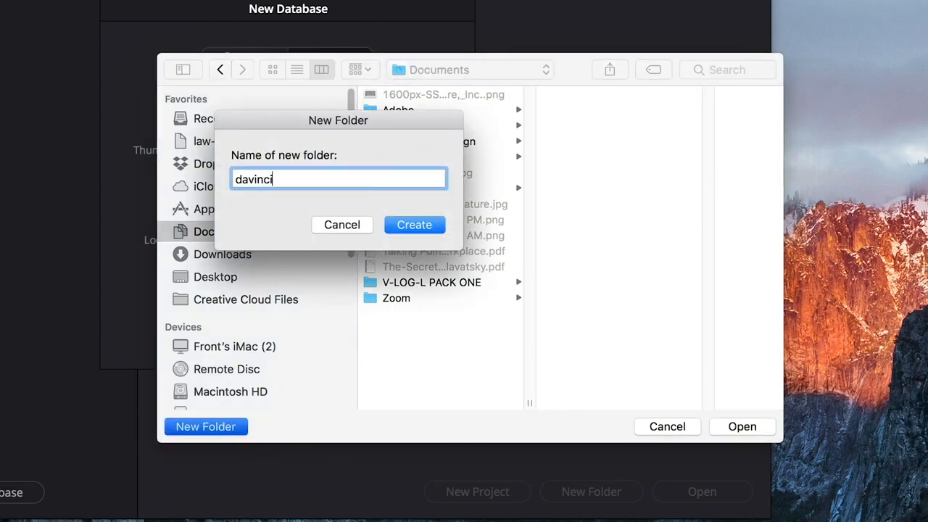
{"action": "type", "text": "resolve"}
{"action": "left_click", "coordinate": [424, 227]}
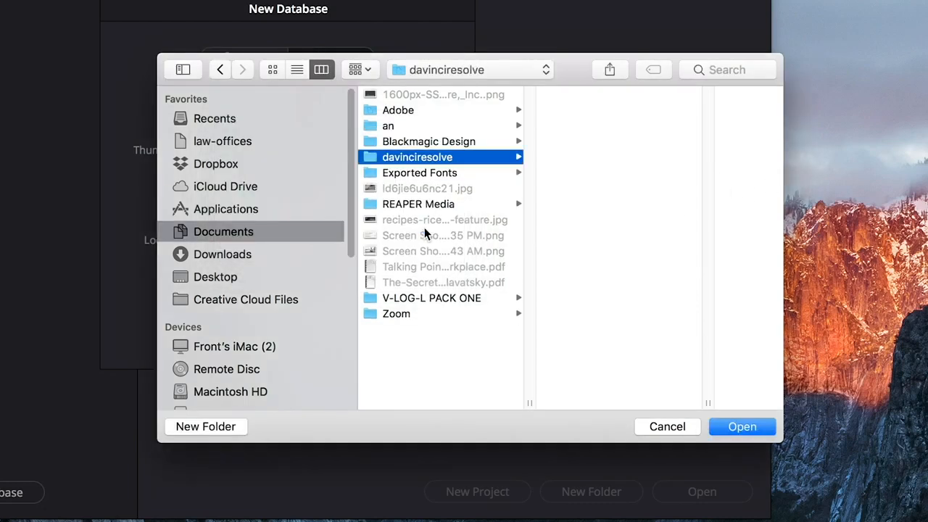
{"action": "left_click", "coordinate": [742, 427]}
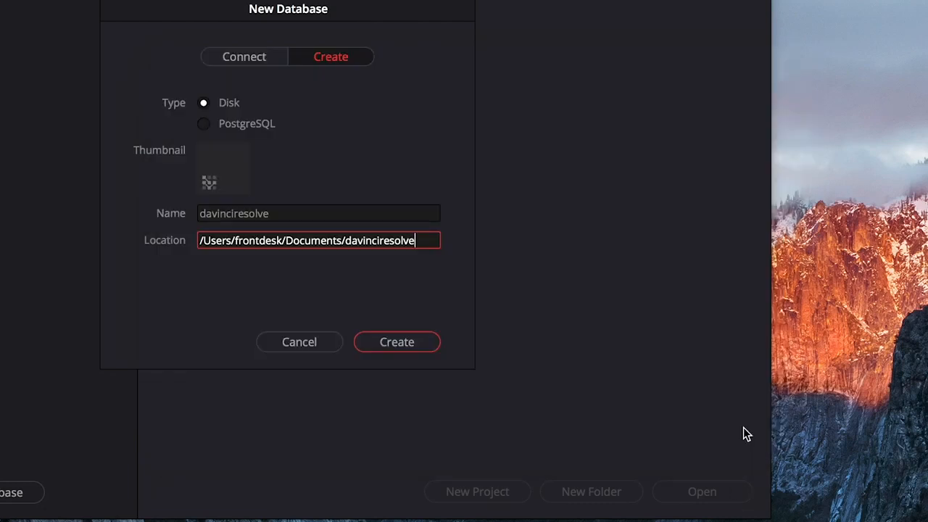
- Create the davinciresolve disk database
{"action": "left_click", "coordinate": [420, 346]}
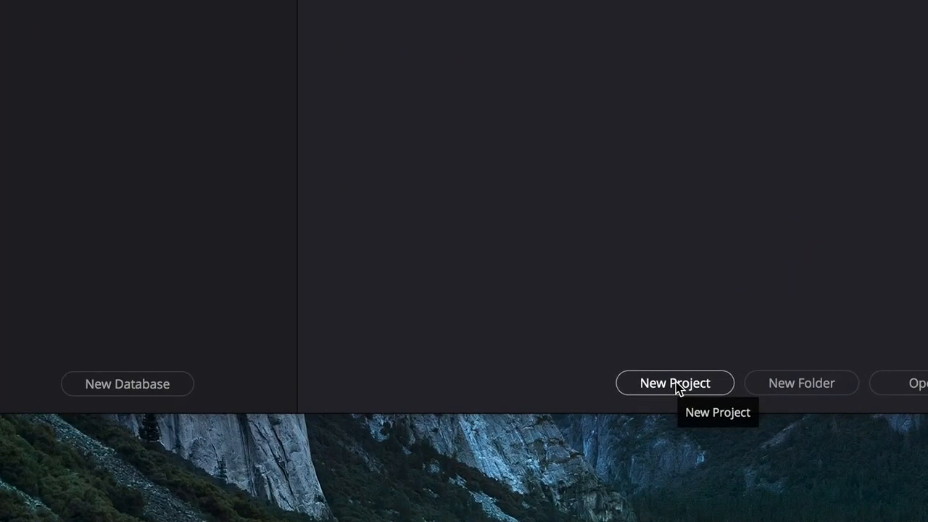
- Create a new project named 'davinci-tutorial-01'
{"action": "left_click", "coordinate": [677, 388]}
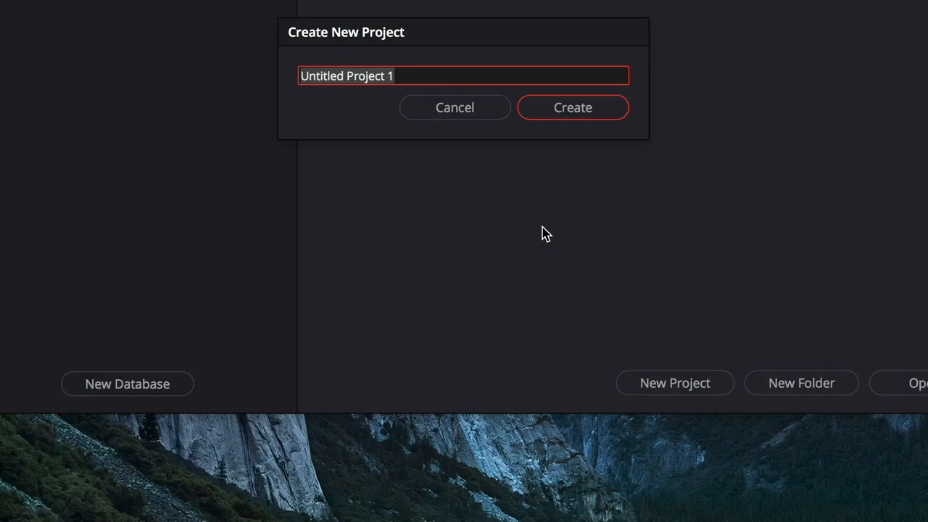
{"action": "type", "text": "nci-tutori"}
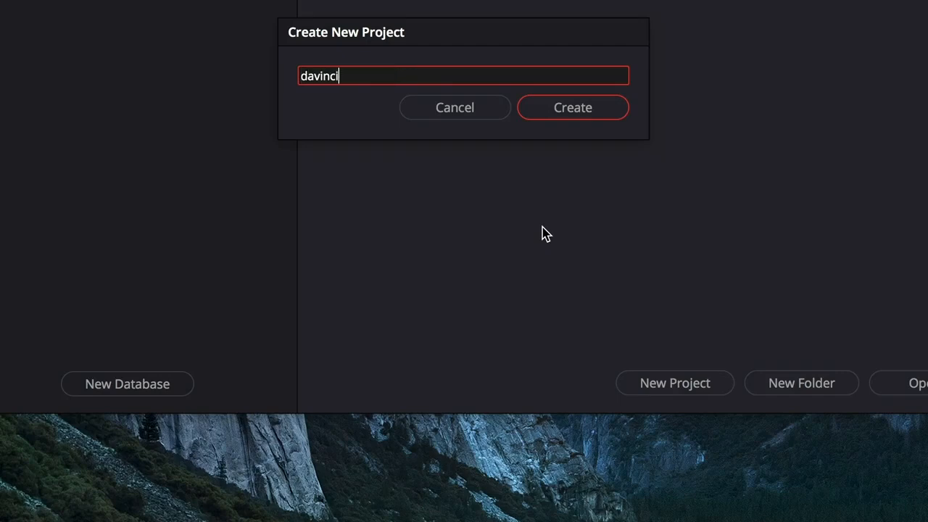
{"action": "type", "text": "al-01"}
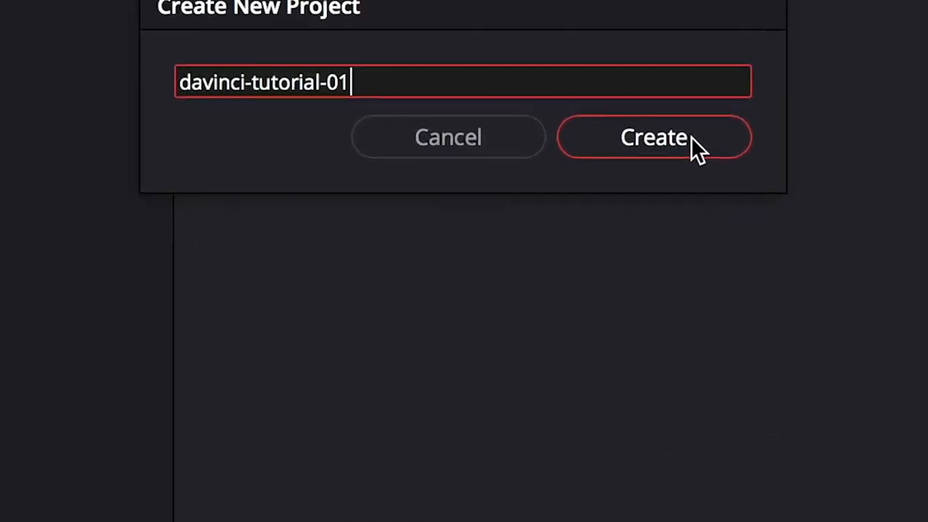
{"action": "left_click", "coordinate": [691, 138]}
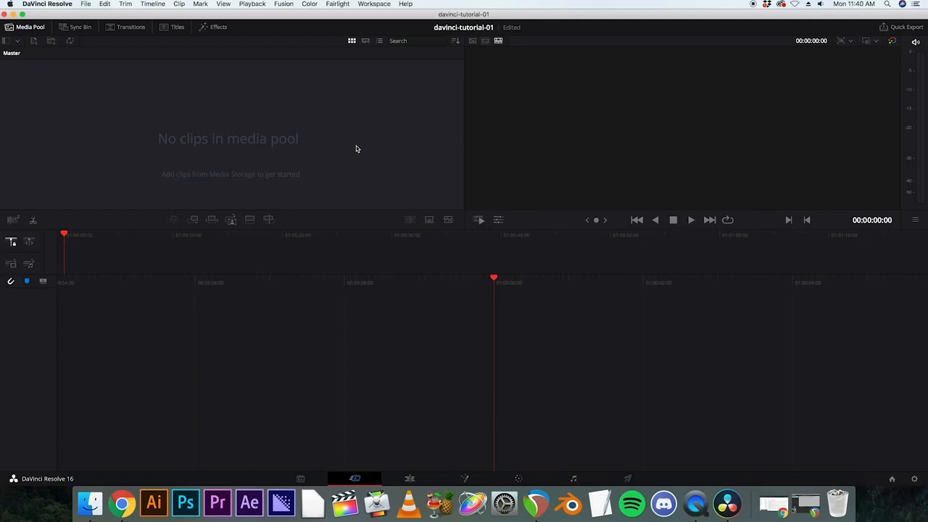
- Open Keyboard Customization and switch the preset to Apple Final Cut Pro X
{"action": "left_click", "coordinate": [52, 6]}
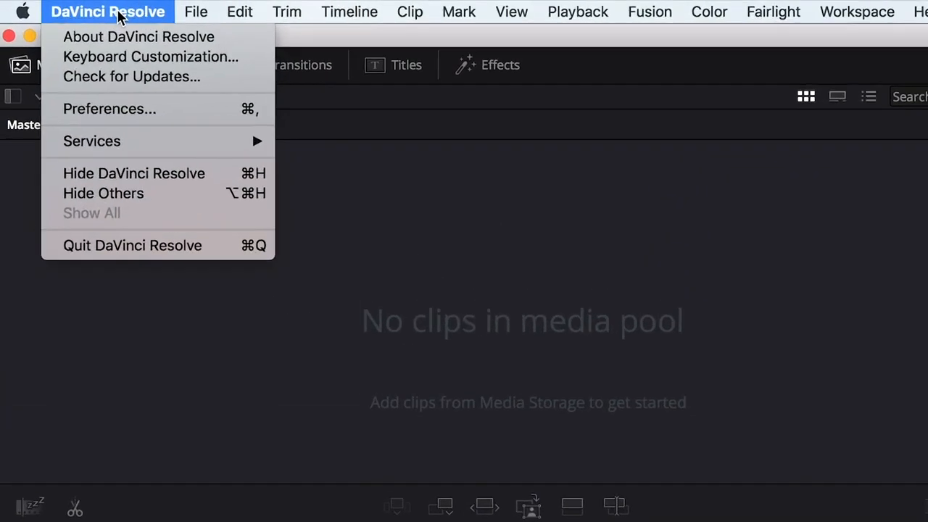
{"action": "left_click", "coordinate": [198, 74]}
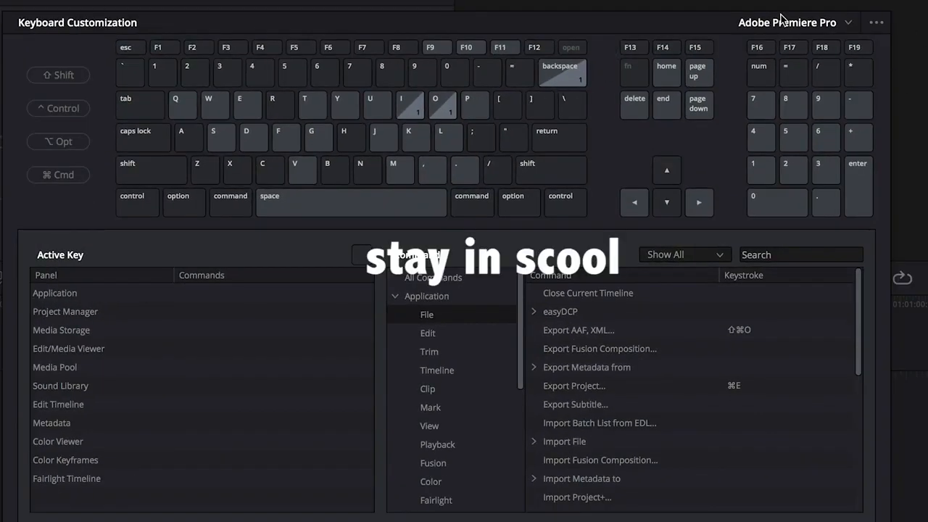
{"action": "left_click", "coordinate": [844, 26]}
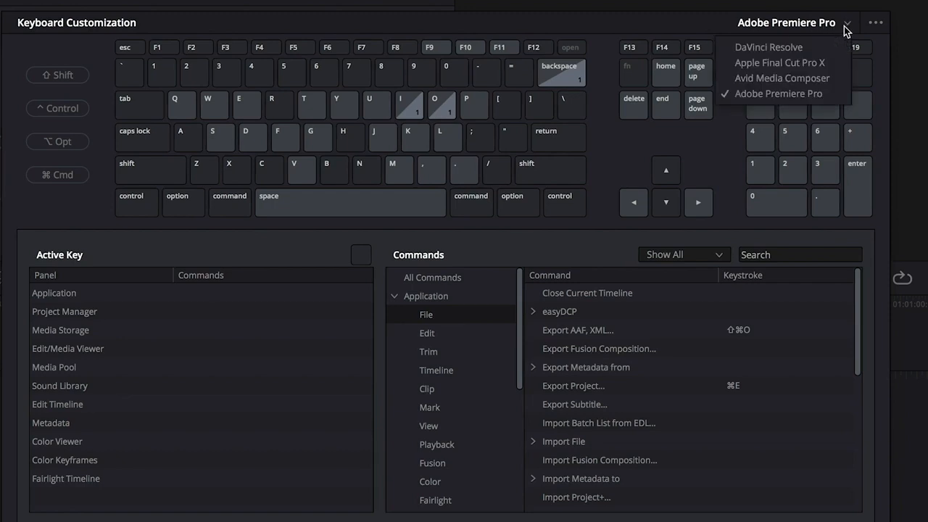
{"action": "left_click", "coordinate": [820, 65]}
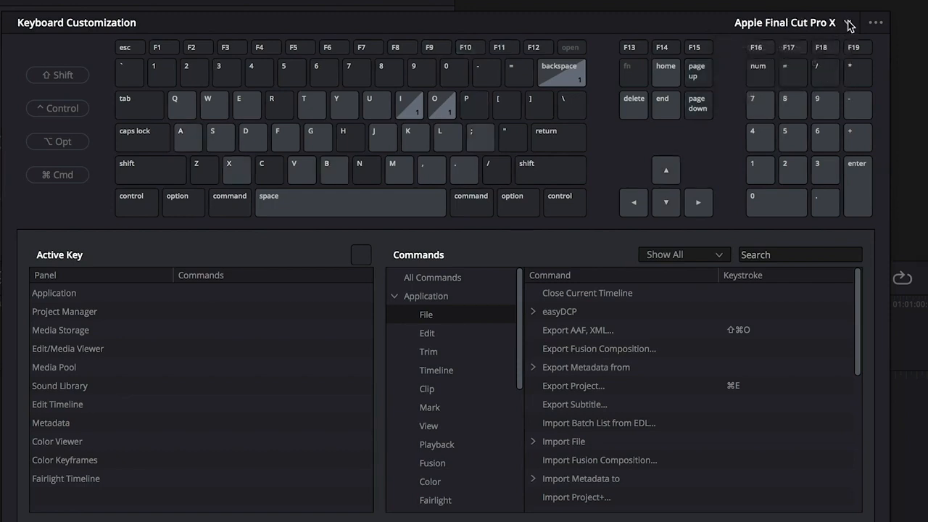
- Switch the keyboard preset back to Adobe Premiere Pro and save it
{"action": "left_click", "coordinate": [849, 26]}
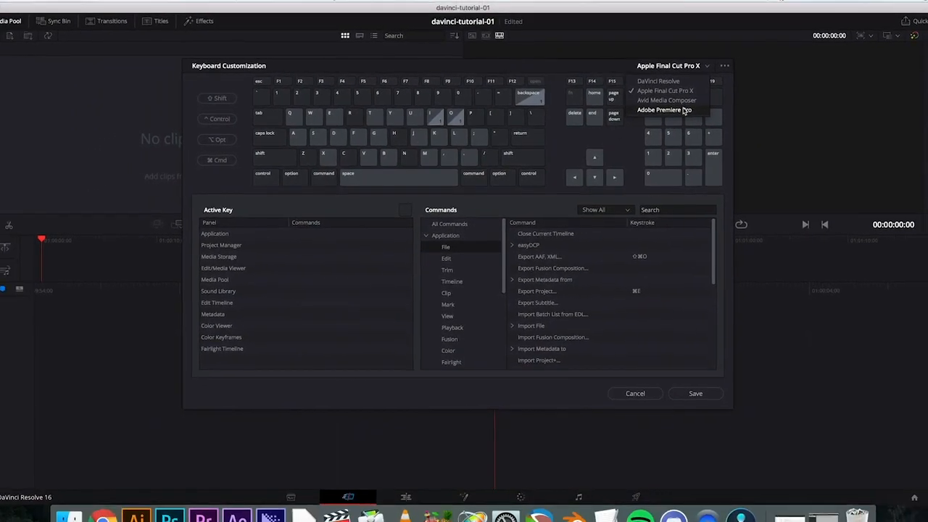
{"action": "left_click", "coordinate": [685, 108]}
{"action": "left_click", "coordinate": [697, 380]}
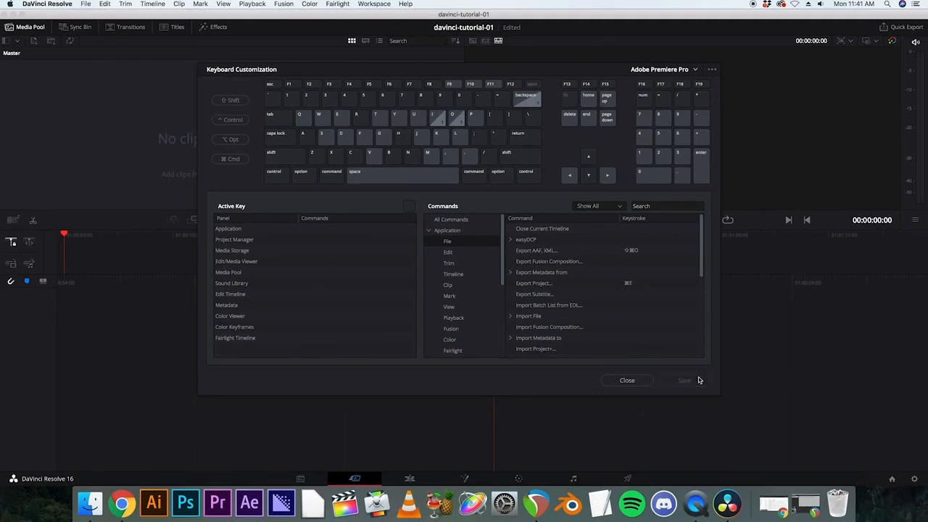
{"action": "left_click_drag", "start_coordinate": [568, 71], "coordinate": [513, 55]}
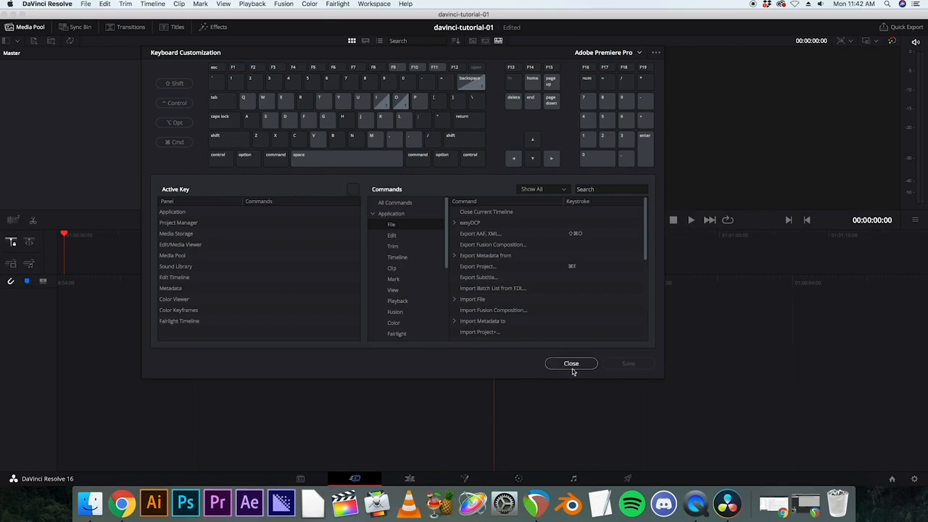
{"action": "left_click_drag", "start_coordinate": [541, 59], "coordinate": [656, 57]}
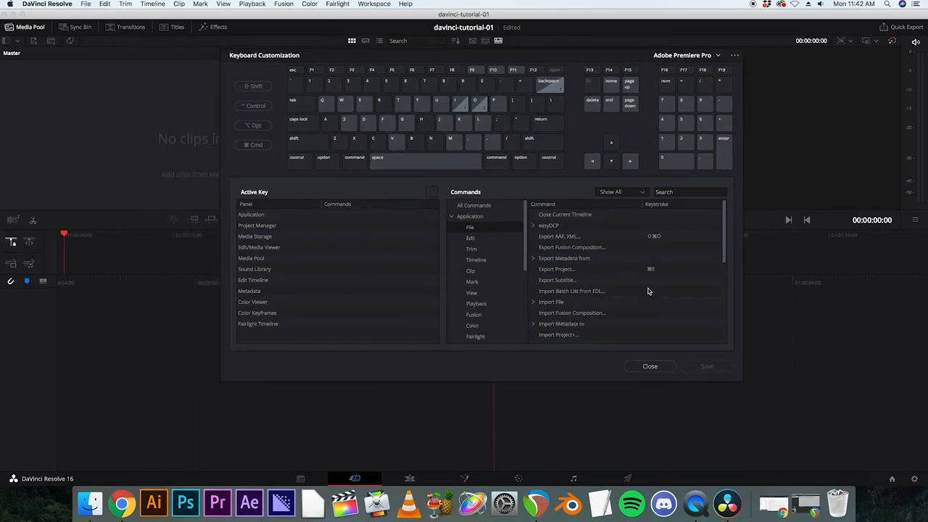
- Close Keyboard Customization and bring up the File > Import File submenu showing Import Media…
{"action": "left_click", "coordinate": [651, 366]}
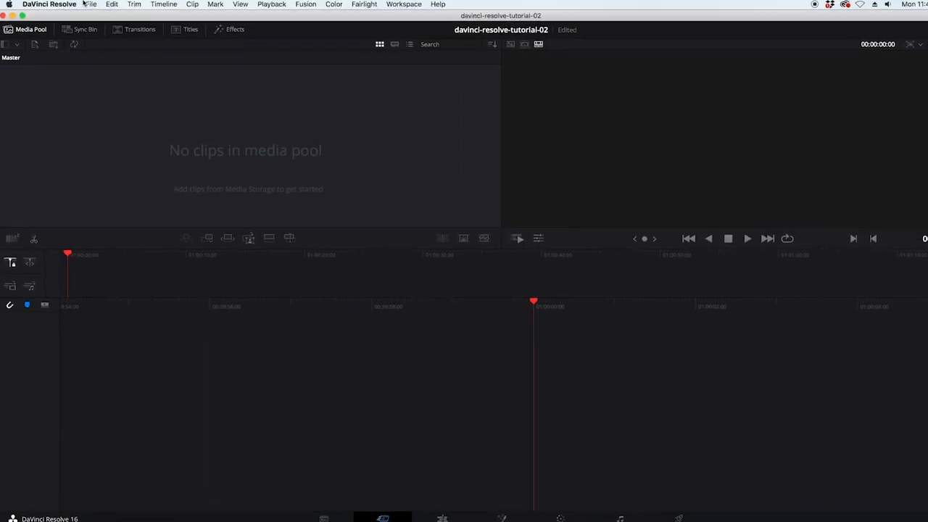
{"action": "left_click", "coordinate": [105, 5]}
{"action": "mouse_move", "coordinate": [215, 119]}
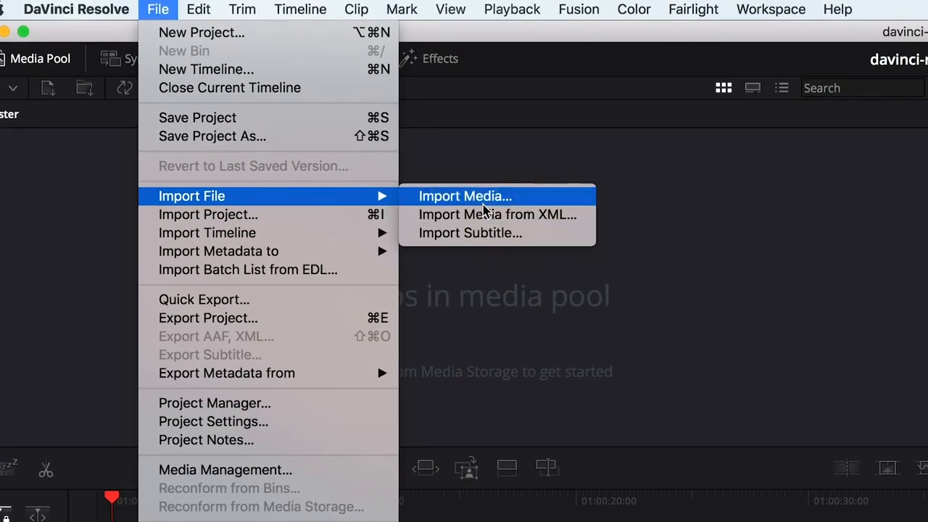
- Import exquisite-corpse-song-02-part-01-128-bars.wav and the videoblocks .mp4 together from the Desktop
{"action": "left_click", "coordinate": [483, 203]}
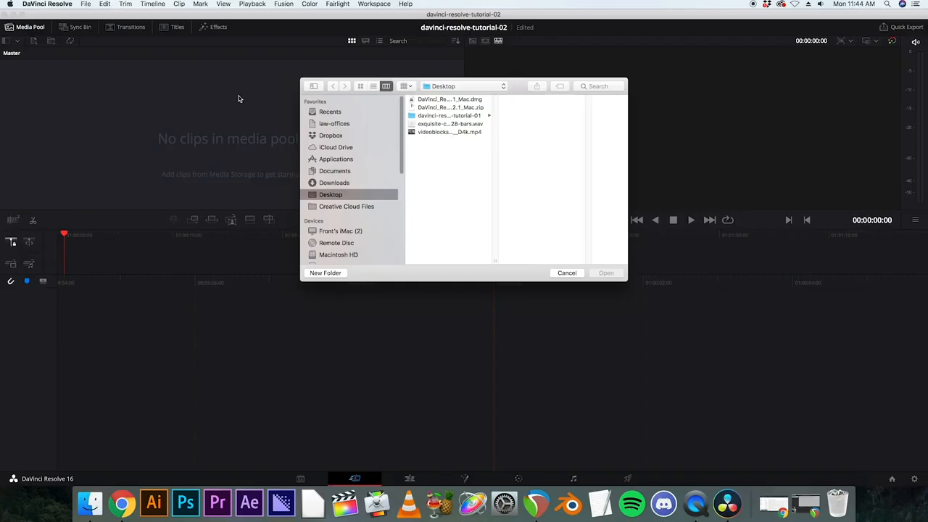
{"action": "left_click", "coordinate": [464, 127]}
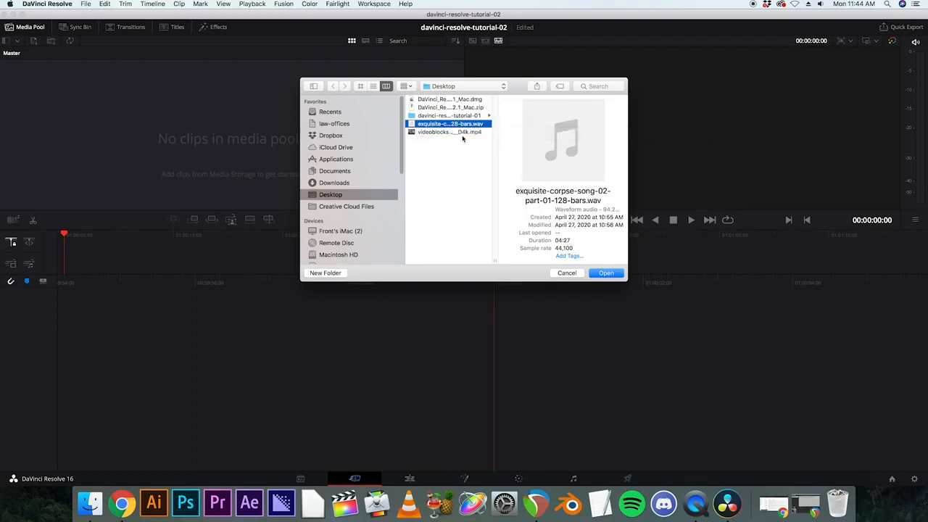
{"action": "left_click", "coordinate": [463, 133], "text": "shift"}
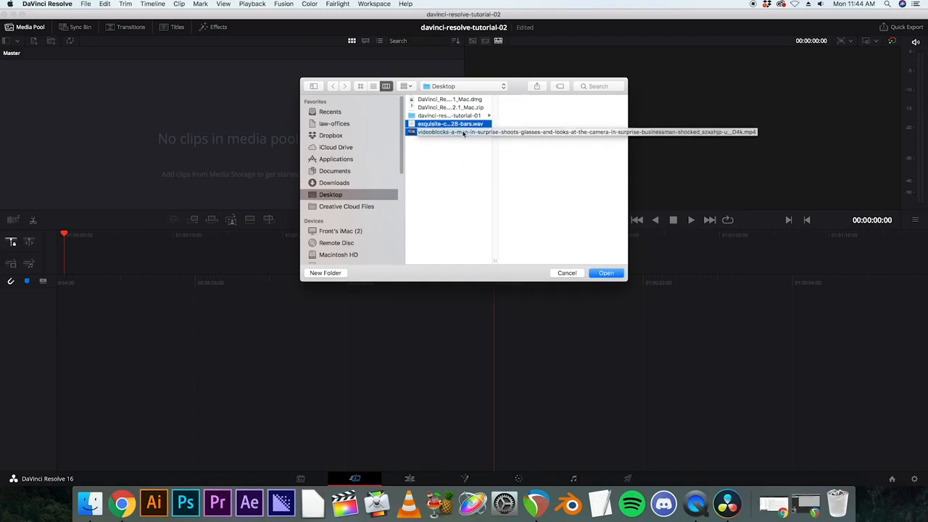
{"action": "left_click", "coordinate": [607, 274]}
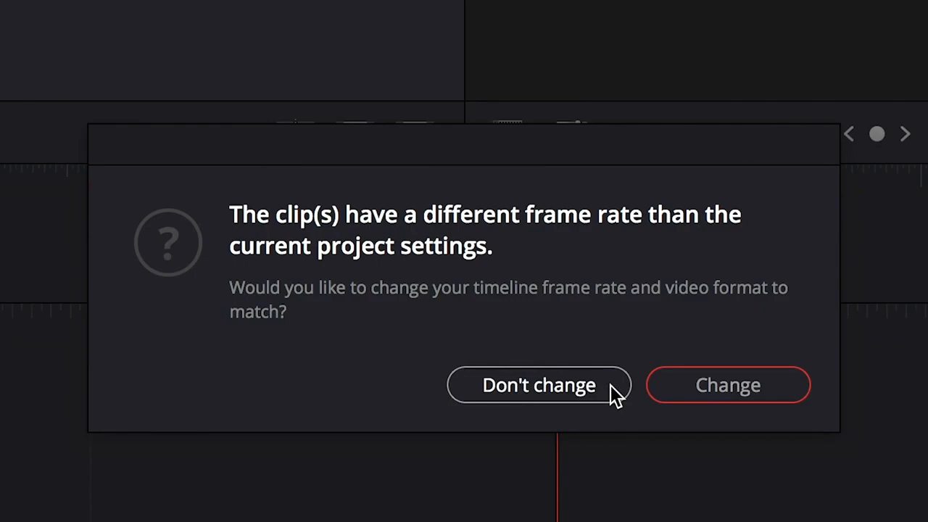
- Answer the frame-rate mismatch prompt and play a preview of the videoblocks clip
{"action": "left_click", "coordinate": [747, 396]}
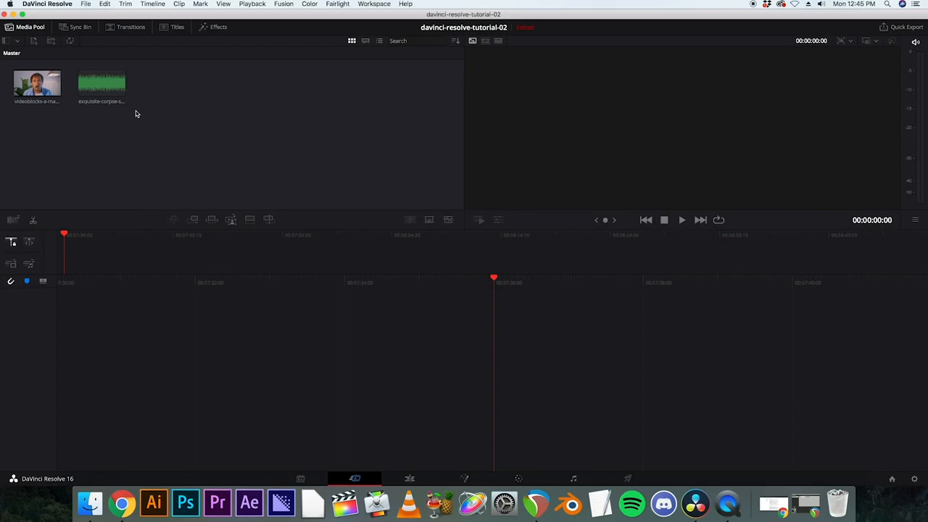
{"action": "double_click", "coordinate": [38, 87]}
{"action": "left_click", "coordinate": [38, 88]}
{"action": "key", "text": "space"}
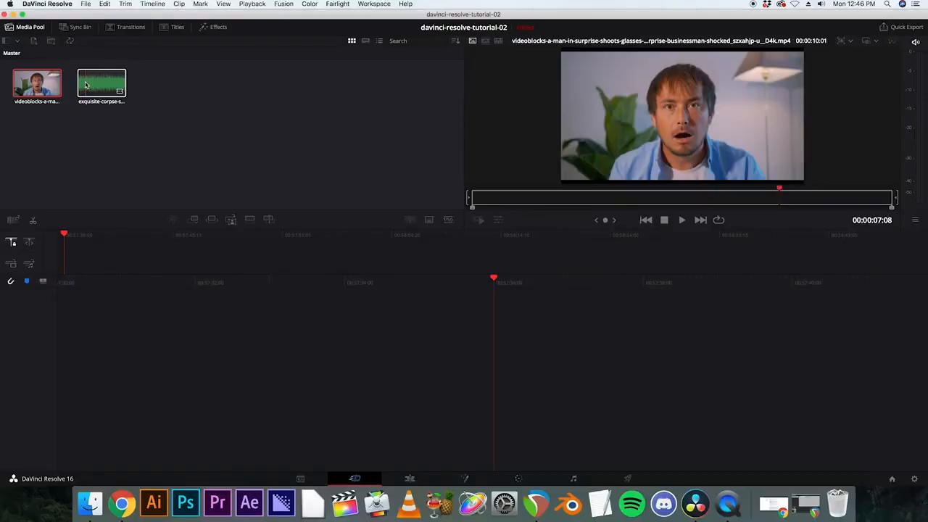
- Play and stop a preview of the exquisite-corpse music track, then clear the selection
{"action": "double_click", "coordinate": [85, 85]}
{"action": "key", "text": "space"}
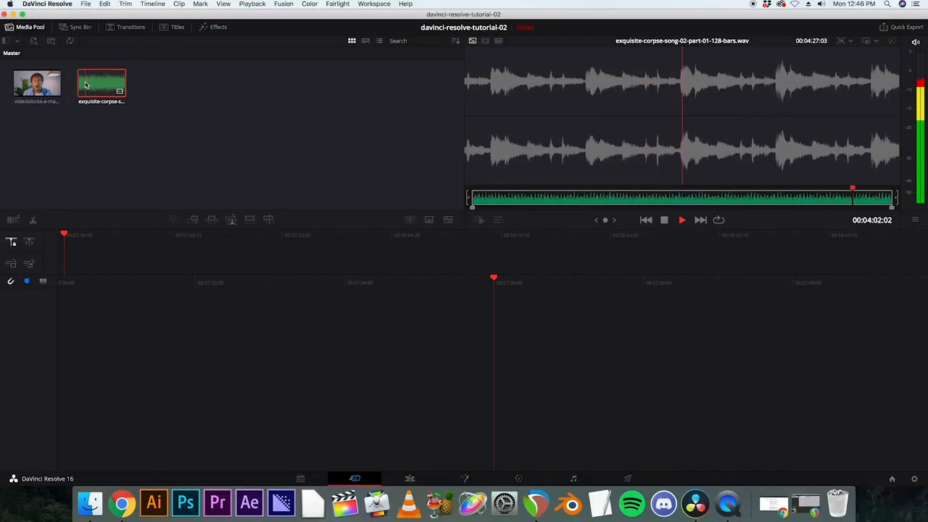
{"action": "key", "text": "space"}
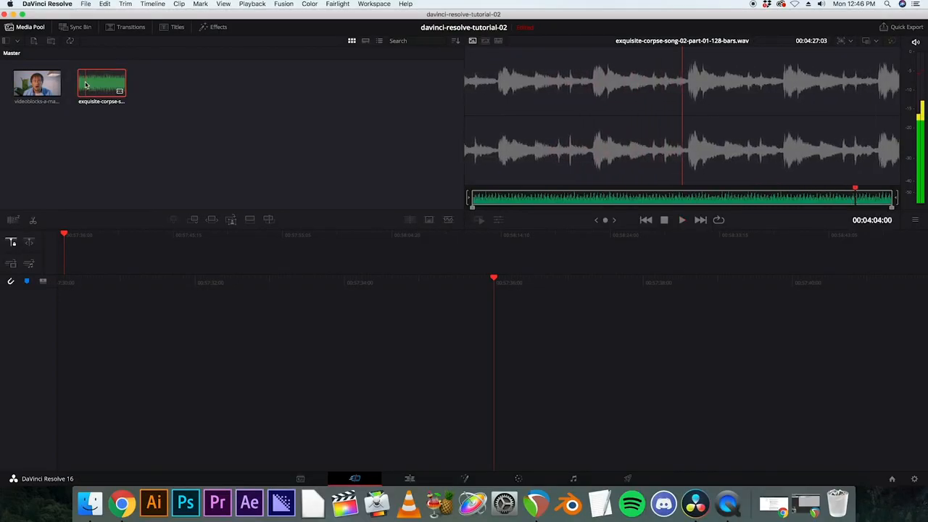
{"action": "left_click", "coordinate": [123, 145]}
- Drag the videoblocks clip and music track onto a new Timeline 1 and play it
{"action": "left_click_drag", "start_coordinate": [181, 138], "coordinate": [76, 269]}
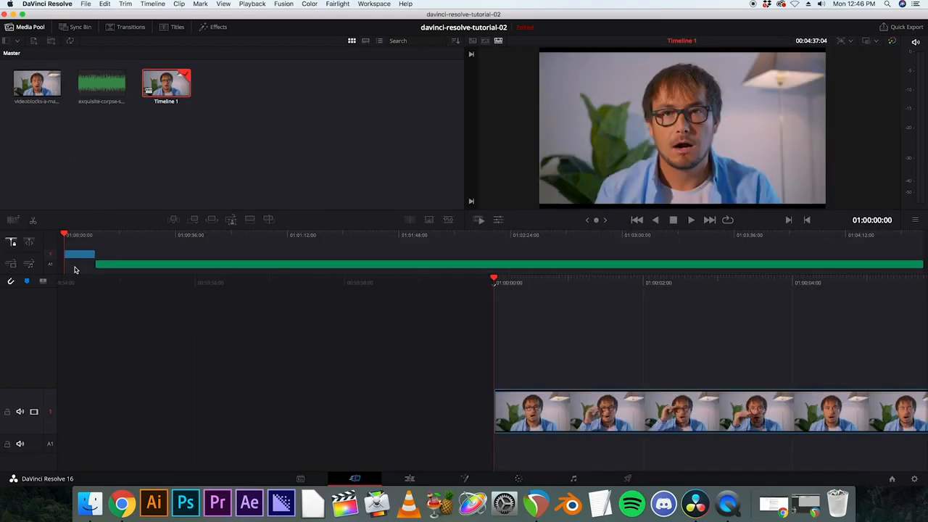
{"action": "key", "text": "space"}
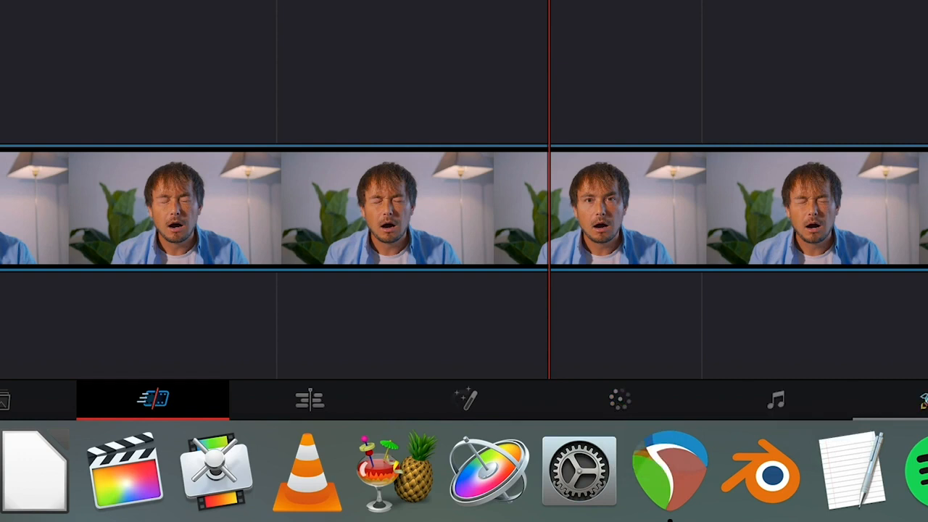
- On the Edit page, slide the Audio 2 music clip to the timeline start and play it
{"action": "left_click", "coordinate": [312, 404]}
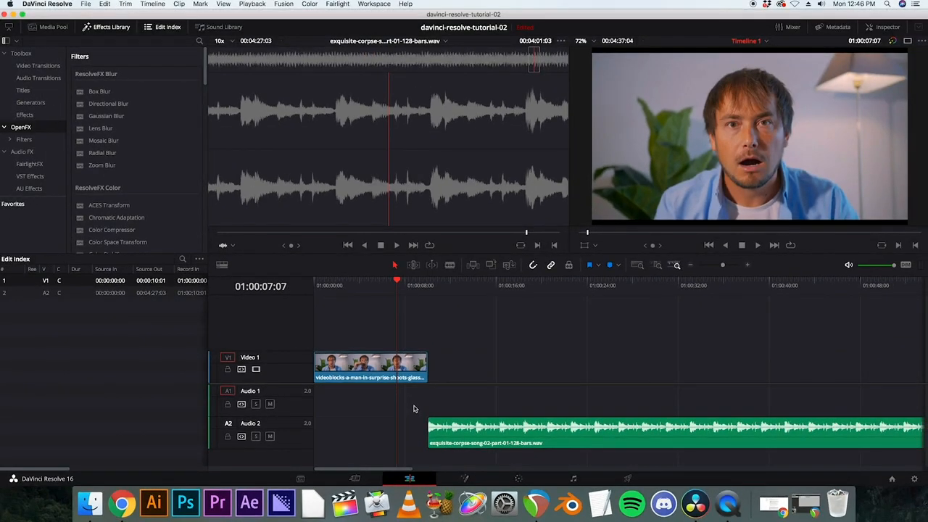
{"action": "left_click_drag", "start_coordinate": [470, 426], "coordinate": [344, 428]}
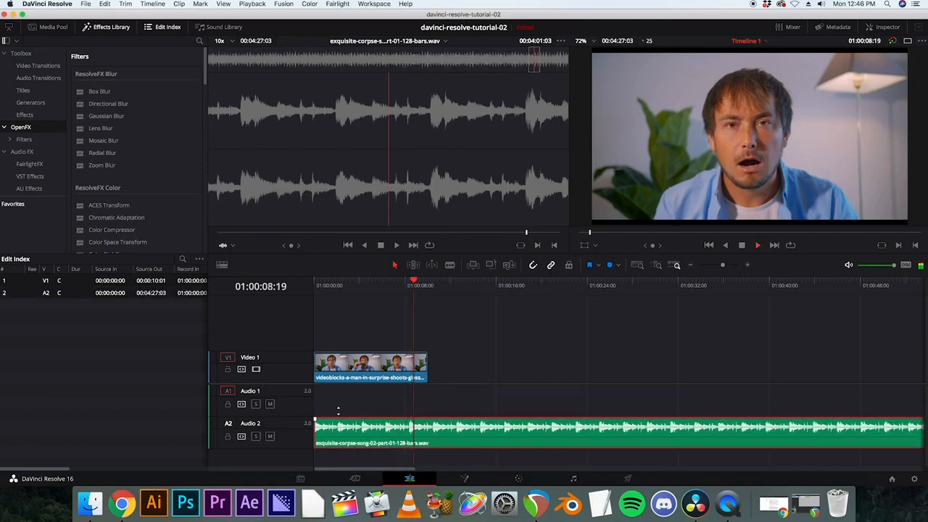
{"action": "key", "text": "space"}
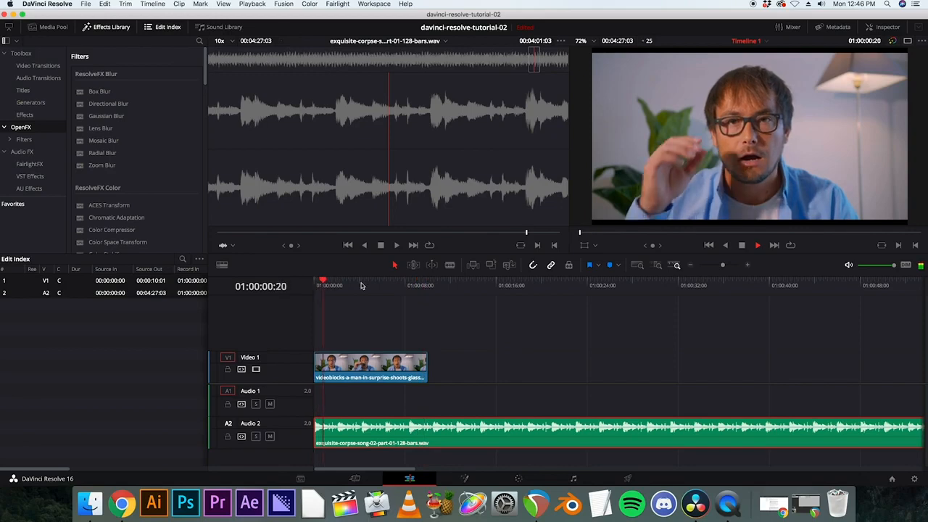